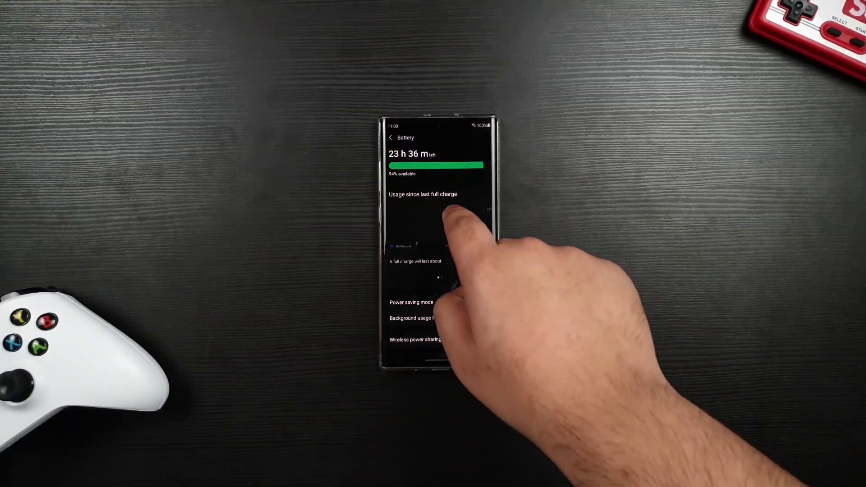
Step: Switch on Show system apps in the Apps list's filter and sort options
mouse_move(450, 222)
left_mouse_down()
mouse_move(406, 234)
mouse_move(474, 223)
left_mouse_up()
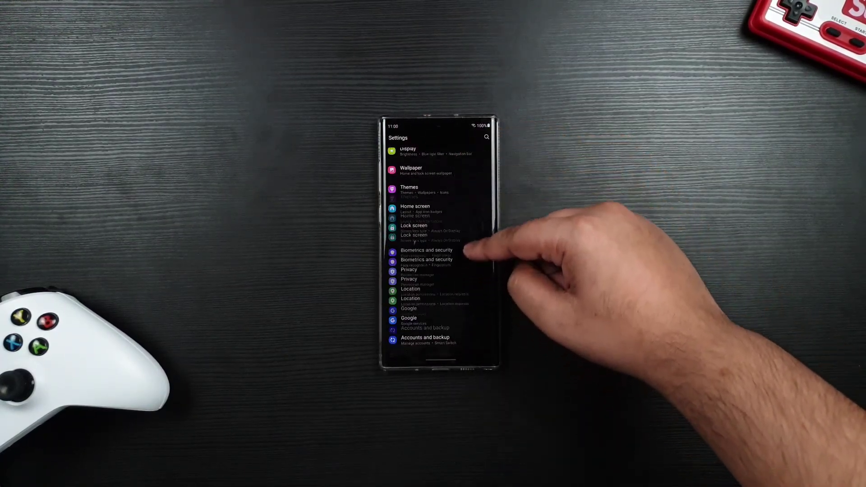
scroll(440, 250, "down", 3)
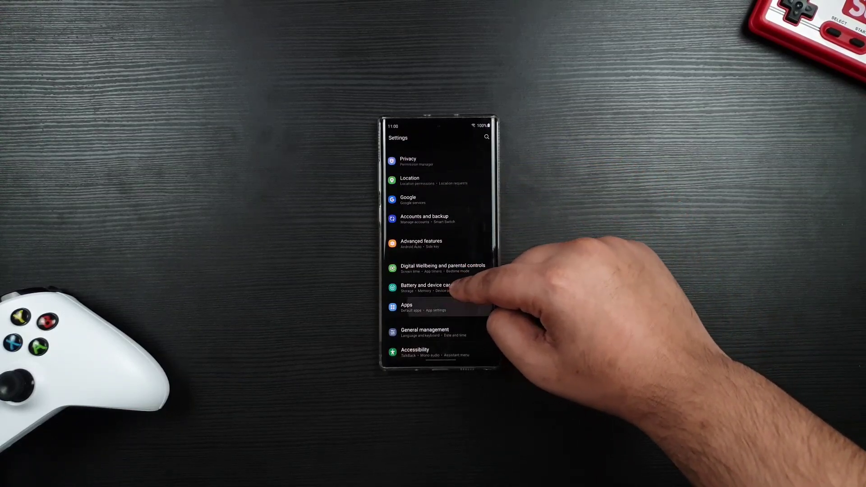
left_click(443, 306)
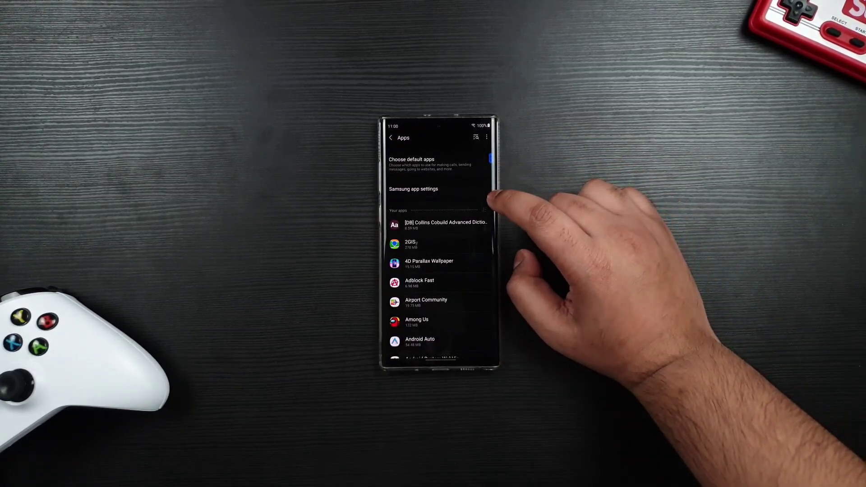
left_click(476, 136)
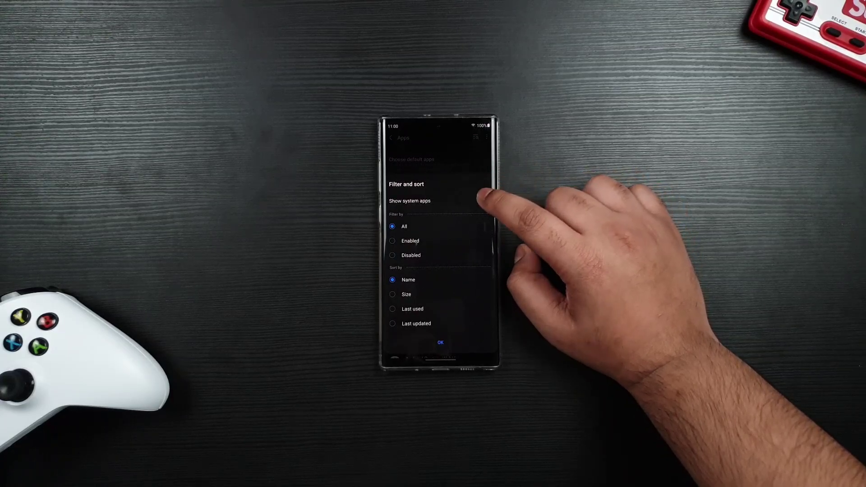
left_click(481, 201)
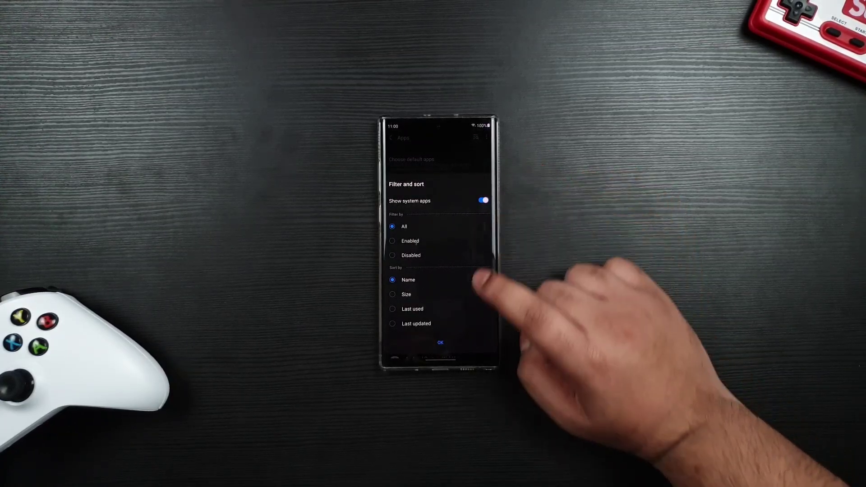
left_click(441, 343)
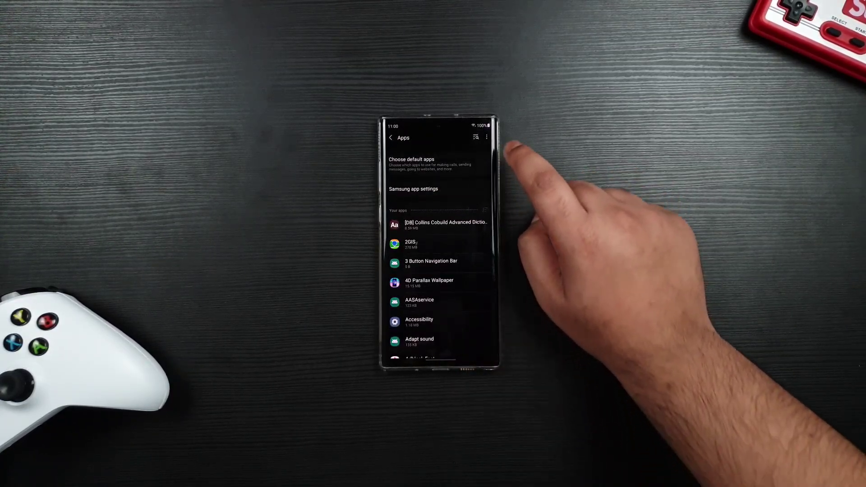
Step: Search the Apps list for 'device health' to find Samsung Device Health Manager
left_click(476, 137)
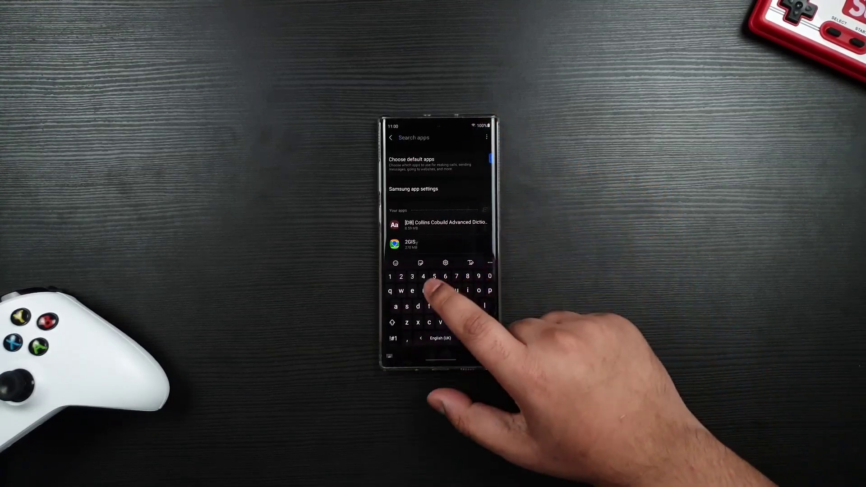
type("dev")
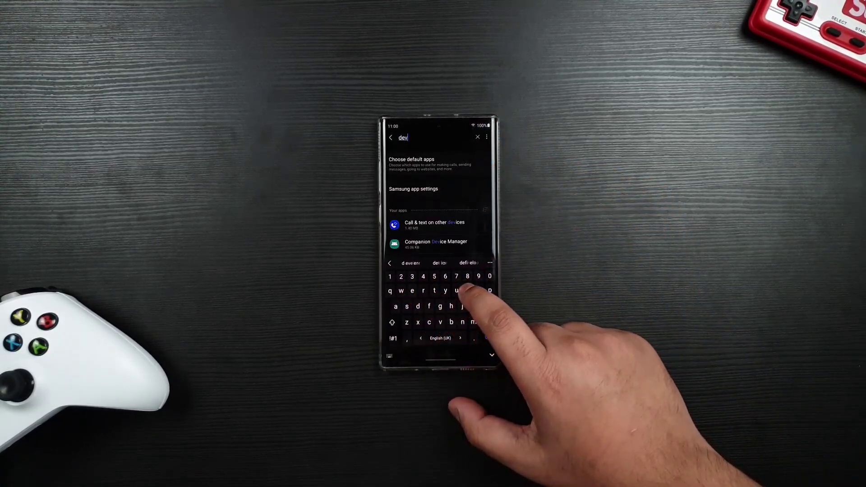
type("ice")
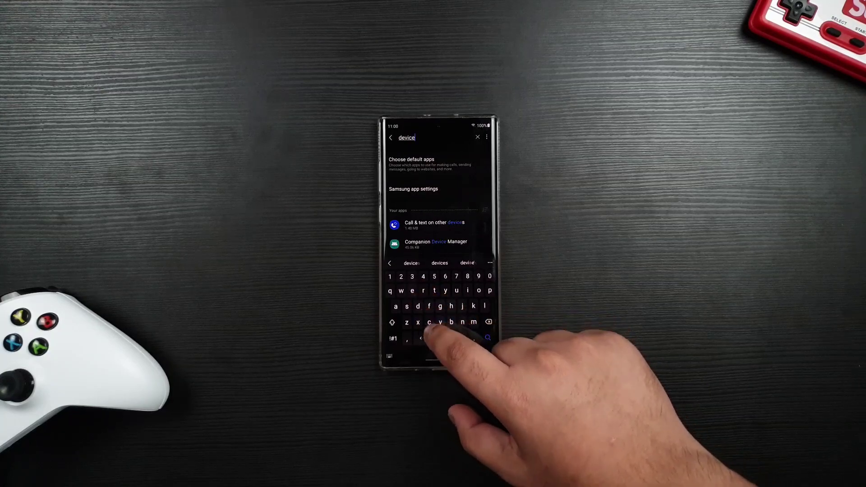
type(" health")
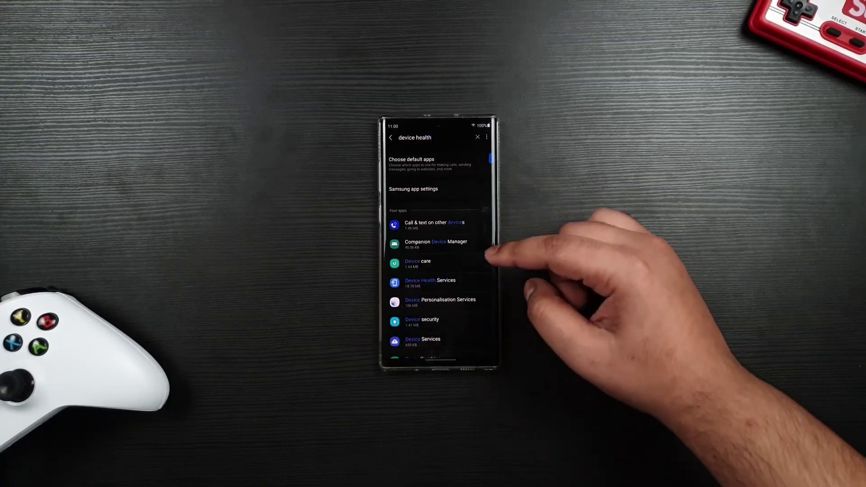
scroll(440, 270, "down", 3)
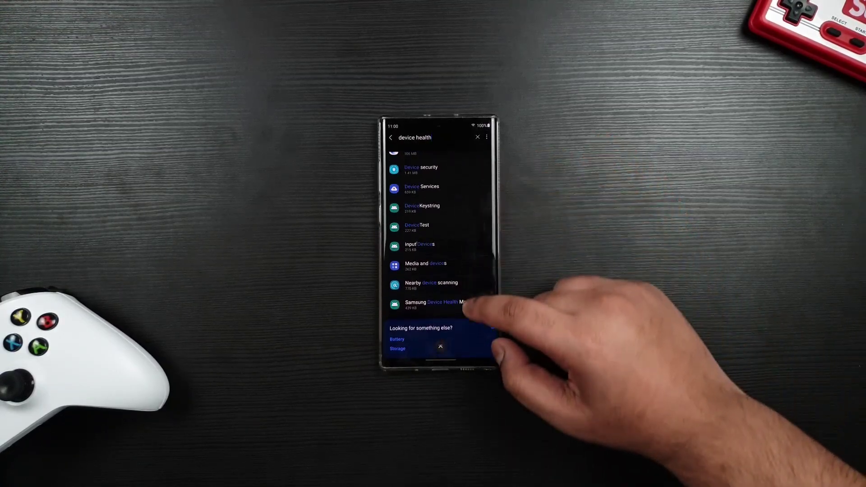
Step: Clear and confirm deleting Samsung Device Health Manager Service's storage data, then go to recent apps
left_click(446, 301)
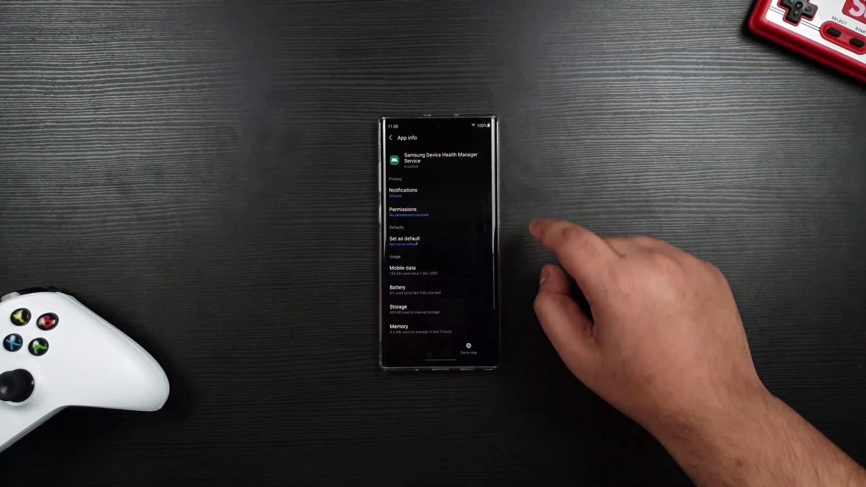
left_click(423, 308)
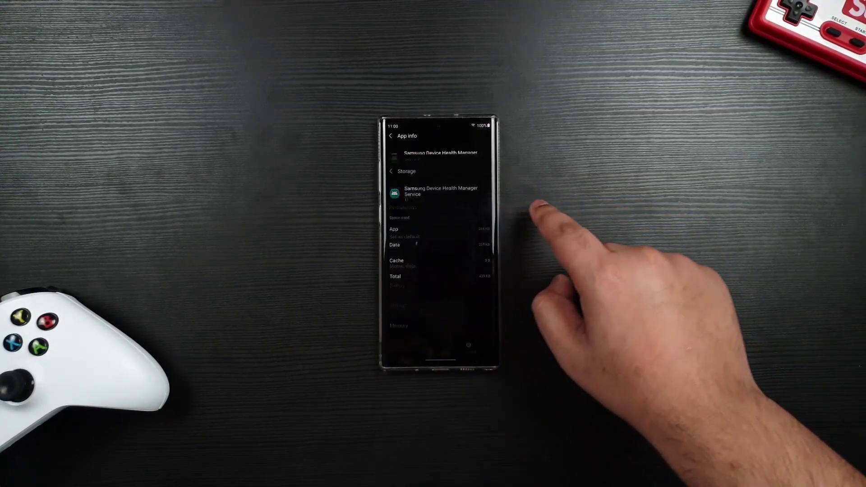
left_click(416, 346)
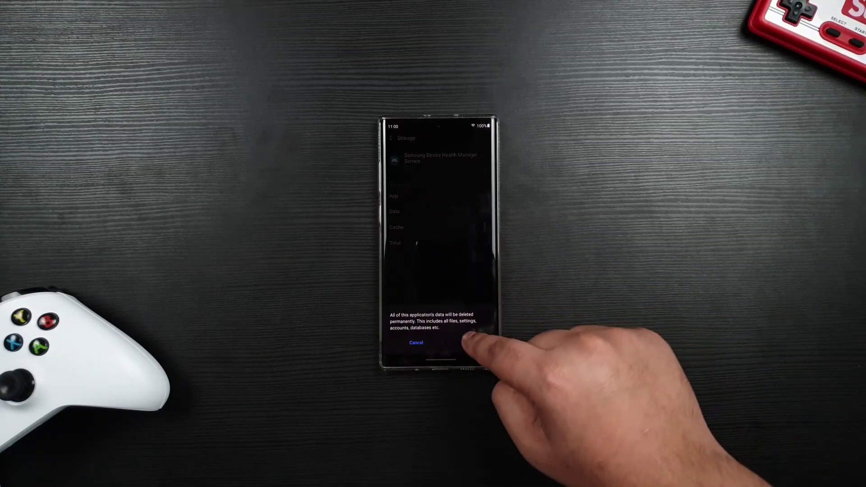
left_click_drag(460, 354, 464, 291)
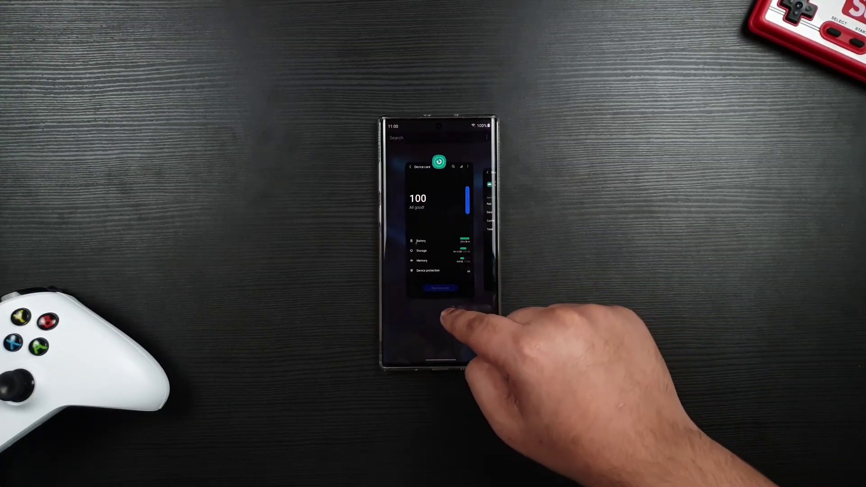